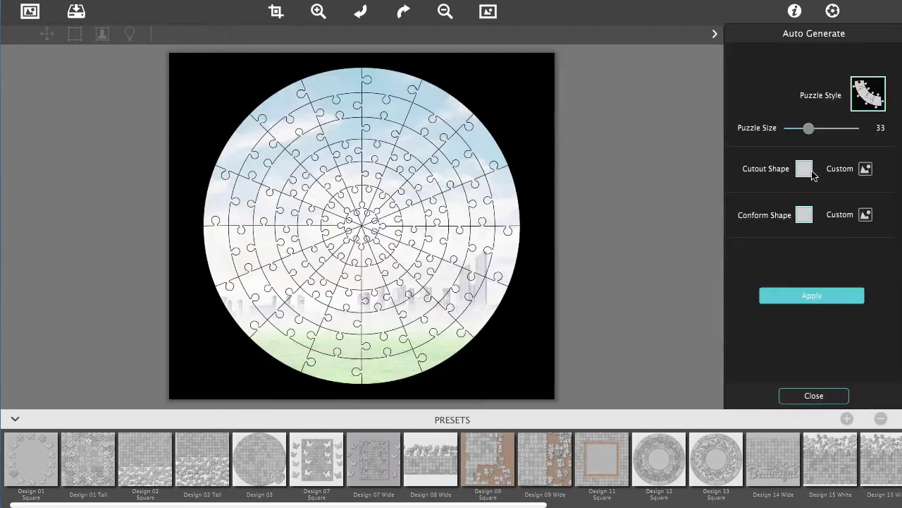
Generate a full-canvas puzzle using the second, wavy-edged puzzle style with a puzzle size of 51.
{"action": "left_click", "coordinate": [869, 89]}
{"action": "left_click", "coordinate": [870, 87]}
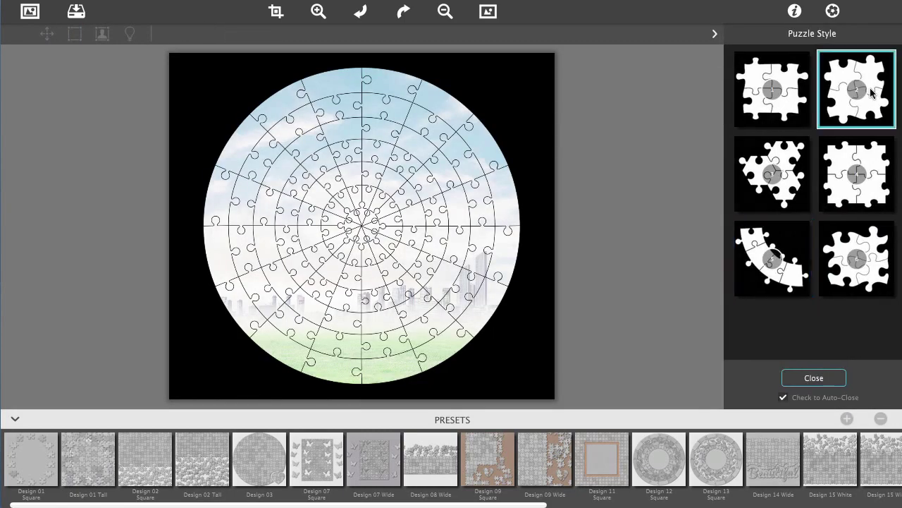
{"action": "left_click_drag", "start_coordinate": [809, 129], "coordinate": [821, 134]}
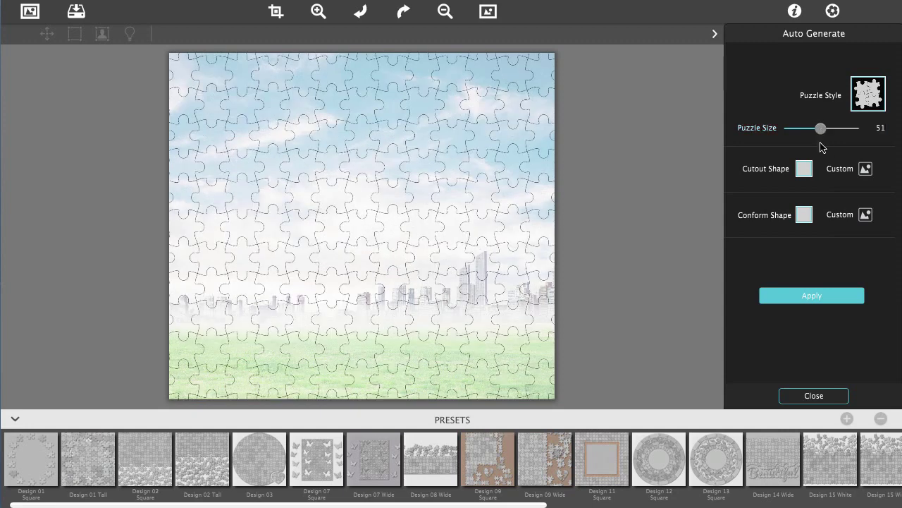
{"action": "left_click", "coordinate": [811, 295]}
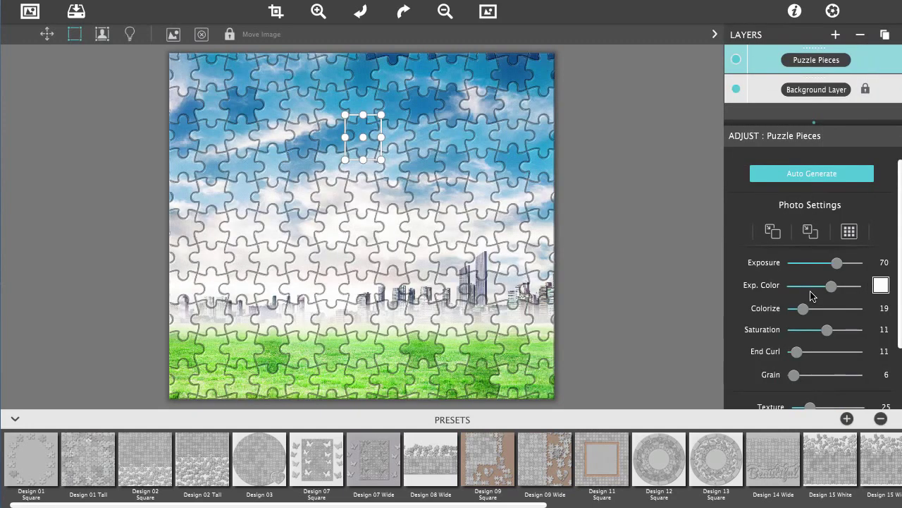
Duplicate the Puzzle Pieces layer, hide the original and rename the copy "Trunk".
{"action": "left_click", "coordinate": [886, 34]}
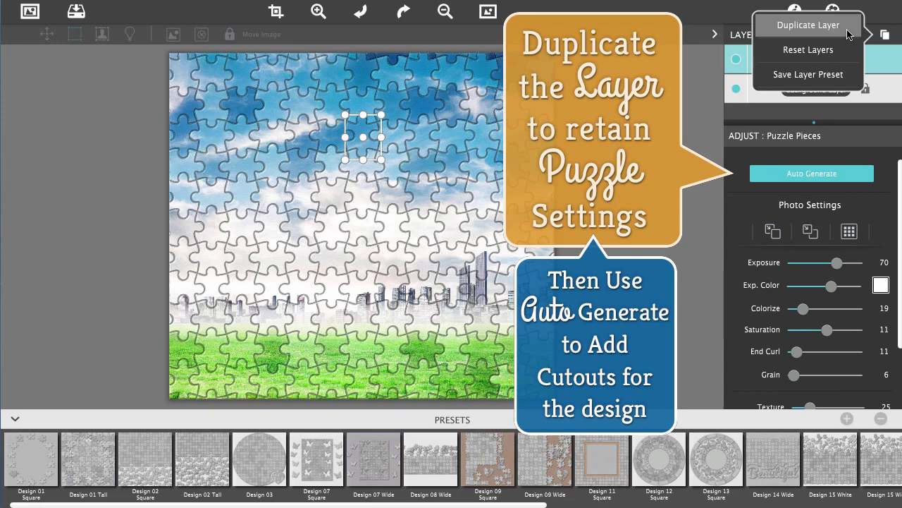
{"action": "left_click", "coordinate": [848, 35]}
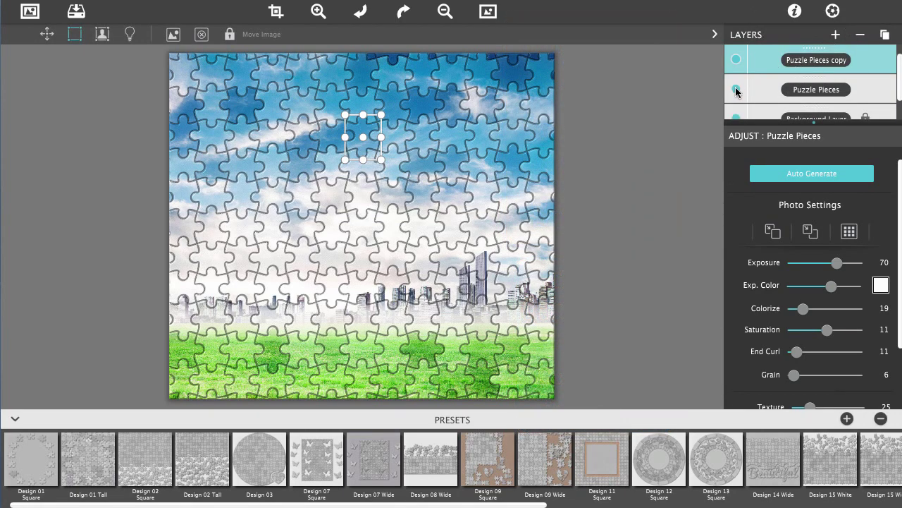
{"action": "double_click", "coordinate": [793, 60]}
{"action": "type", "text": "Trunk"}
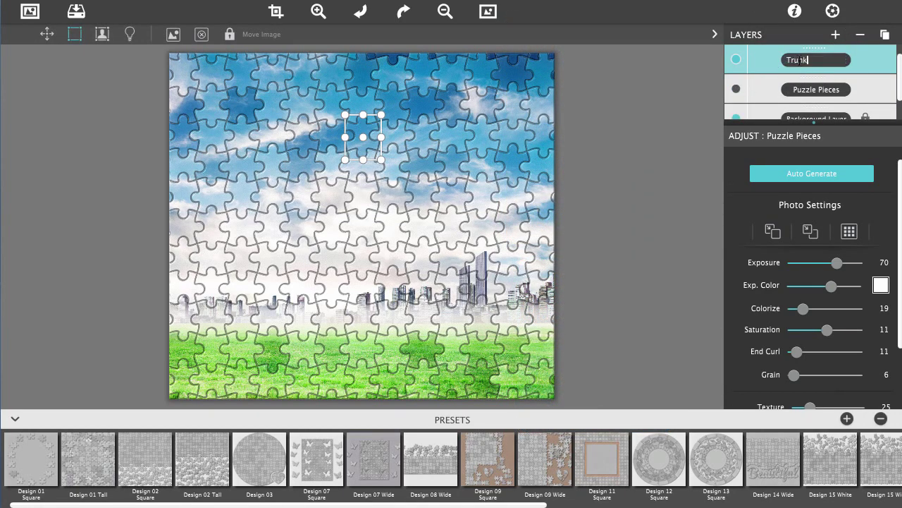
Load tree-trunk.jpg as a custom conform shape in the Trunk layer's auto-generate settings.
{"action": "left_click", "coordinate": [796, 173]}
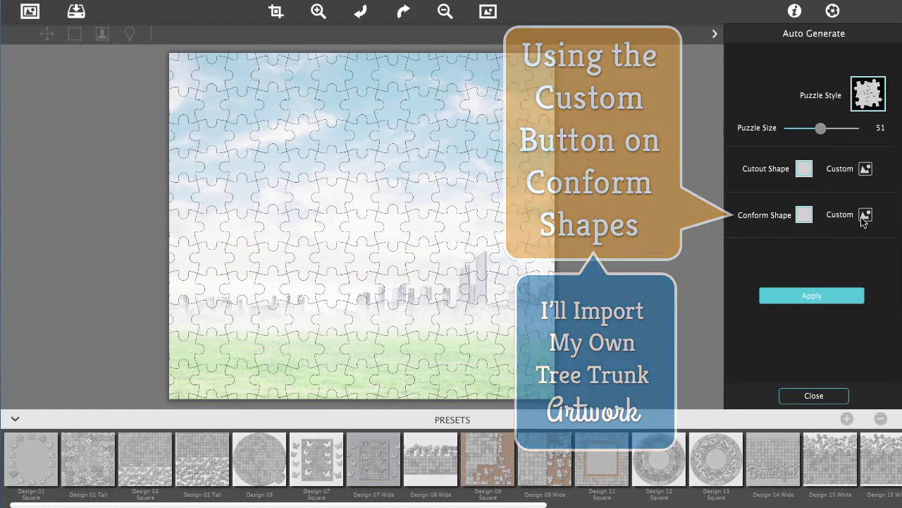
{"action": "left_click", "coordinate": [864, 216]}
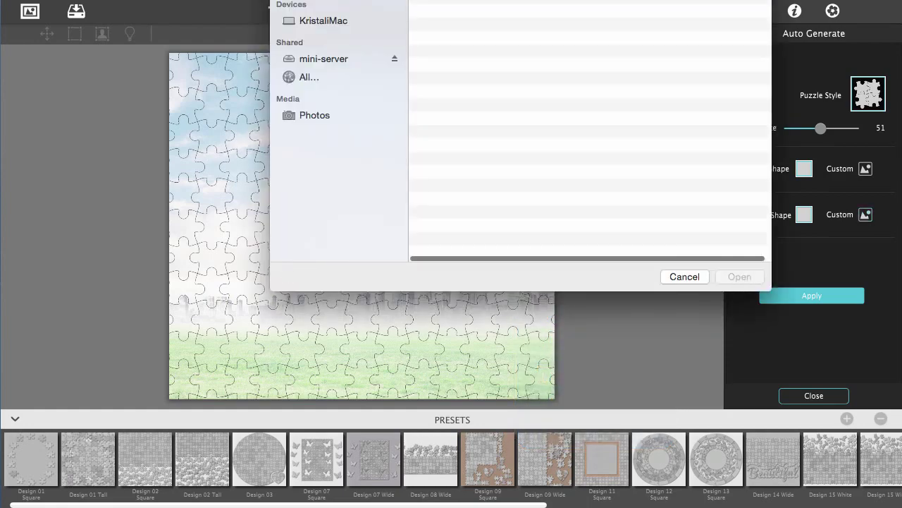
{"action": "left_click_drag", "start_coordinate": [666, 196], "coordinate": [644, 198]}
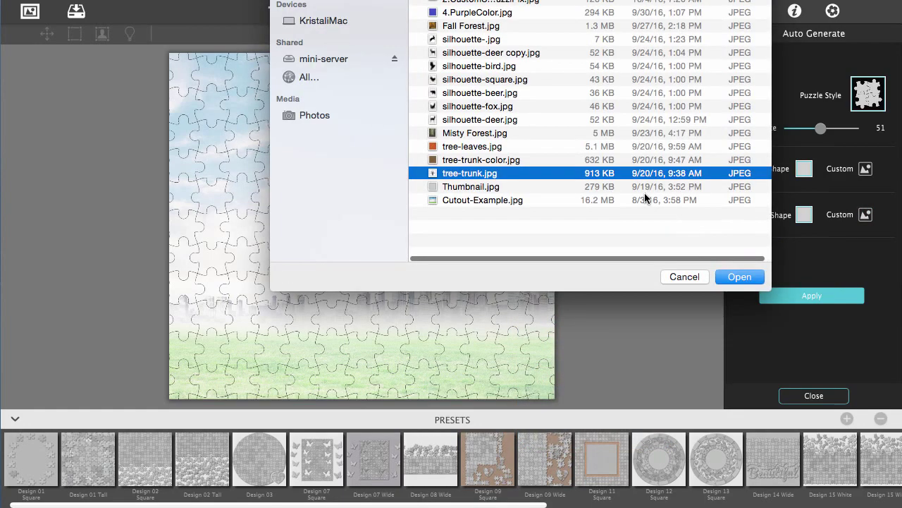
{"action": "left_click", "coordinate": [740, 277]}
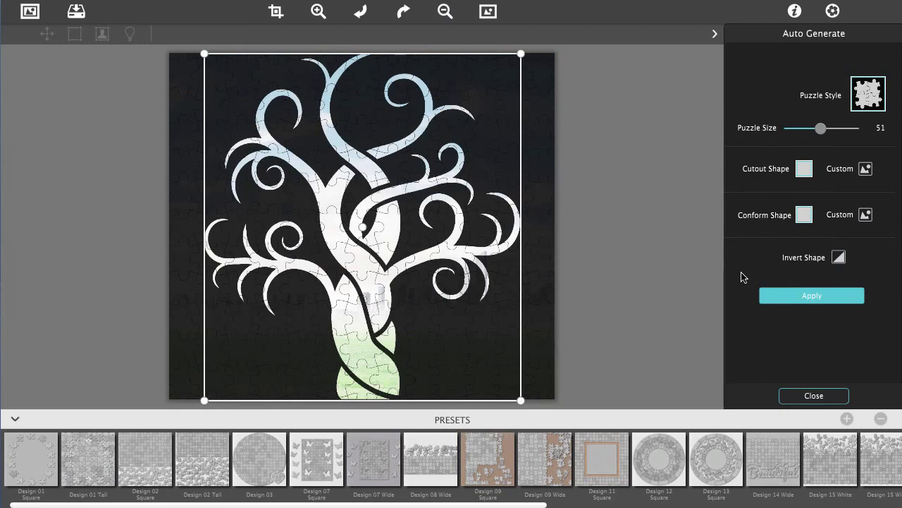
Shrink the tree shape, position it at the canvas's lower edge near the center, and generate the trunk puzzle.
{"action": "left_click_drag", "start_coordinate": [522, 58], "coordinate": [486, 92]}
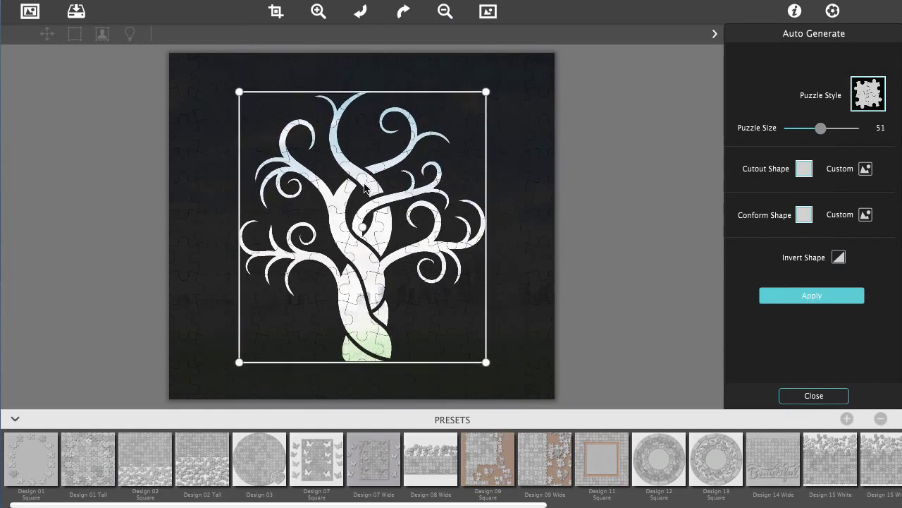
{"action": "left_click_drag", "start_coordinate": [364, 187], "coordinate": [369, 221]}
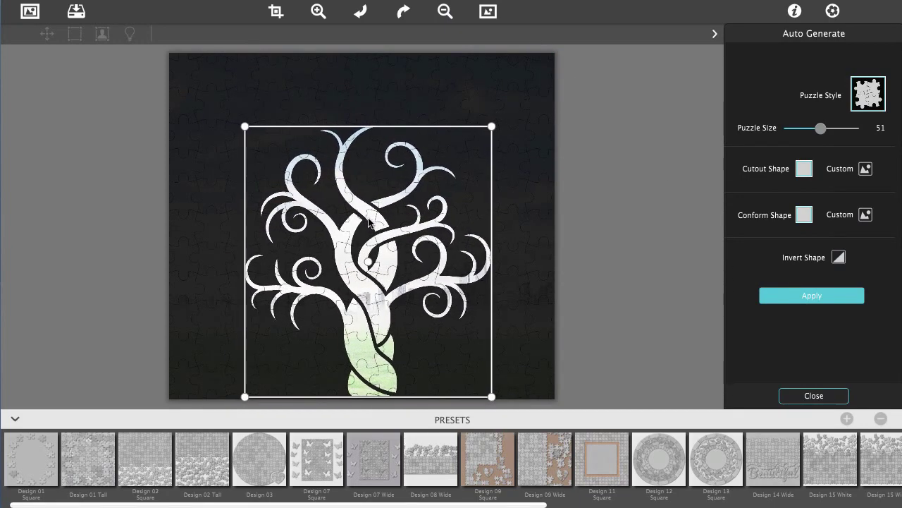
{"action": "left_click_drag", "start_coordinate": [492, 127], "coordinate": [481, 161]}
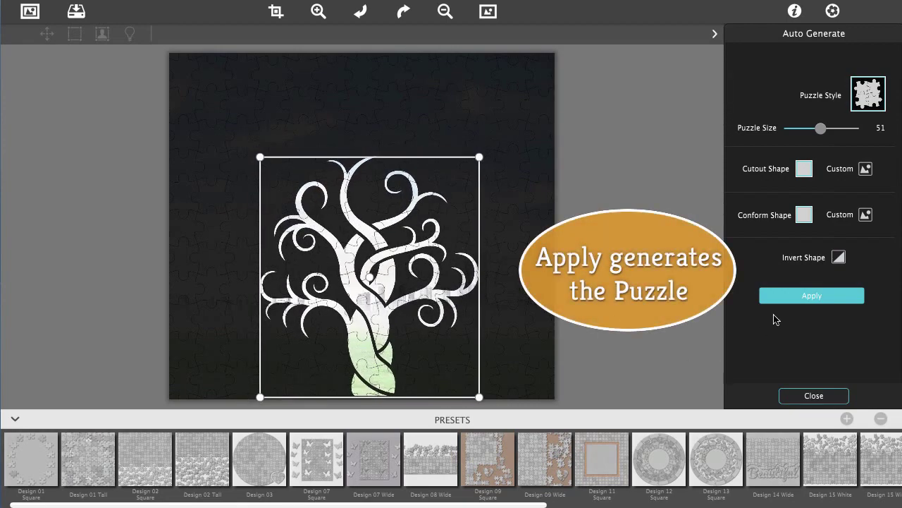
{"action": "left_click", "coordinate": [797, 297]}
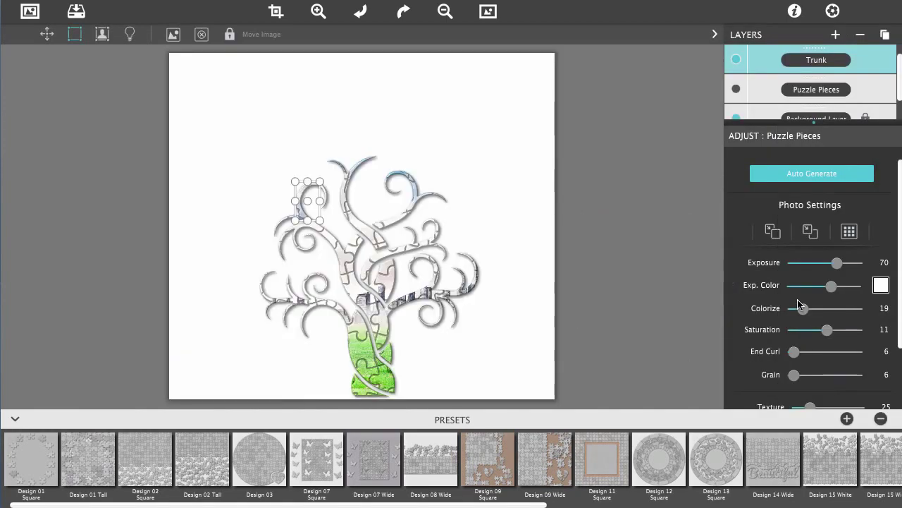
Select all trunk puzzle pieces and replace their photo with the tree-trunk-color image.
{"action": "key", "text": "ctrl+a"}
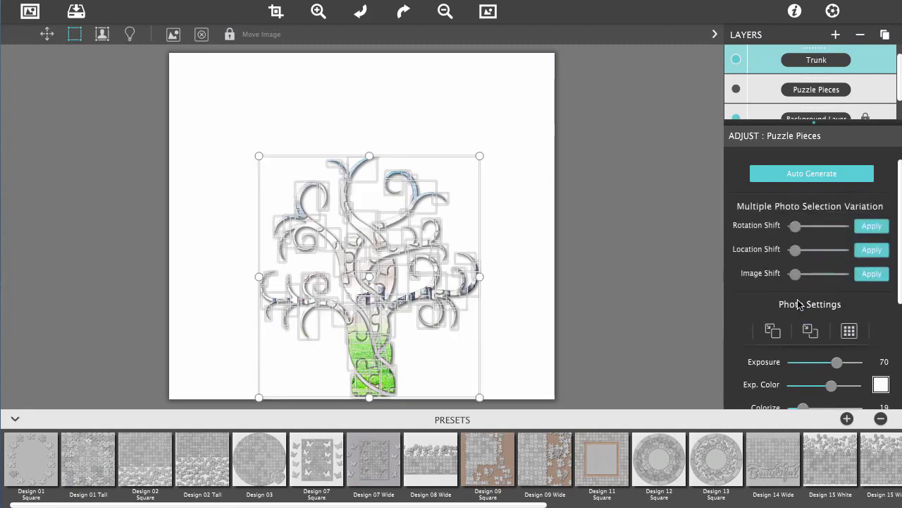
{"action": "left_click", "coordinate": [180, 38]}
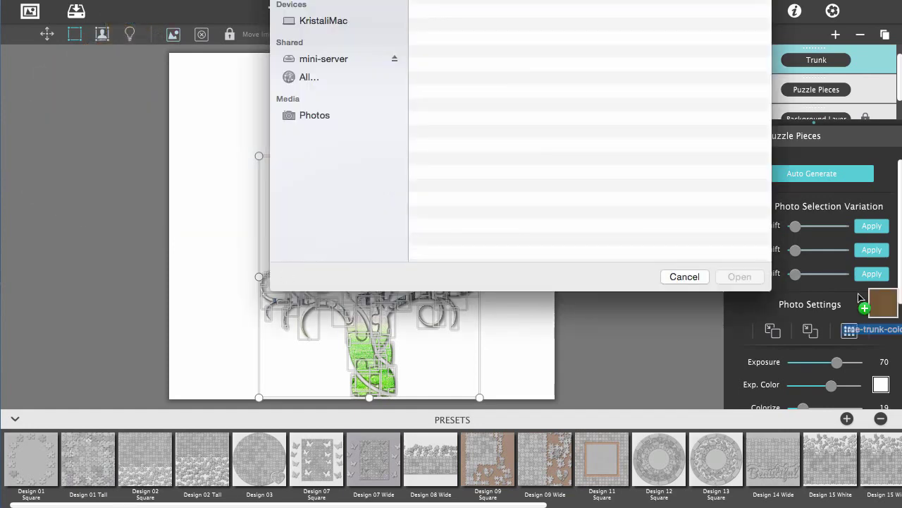
{"action": "left_click", "coordinate": [740, 276]}
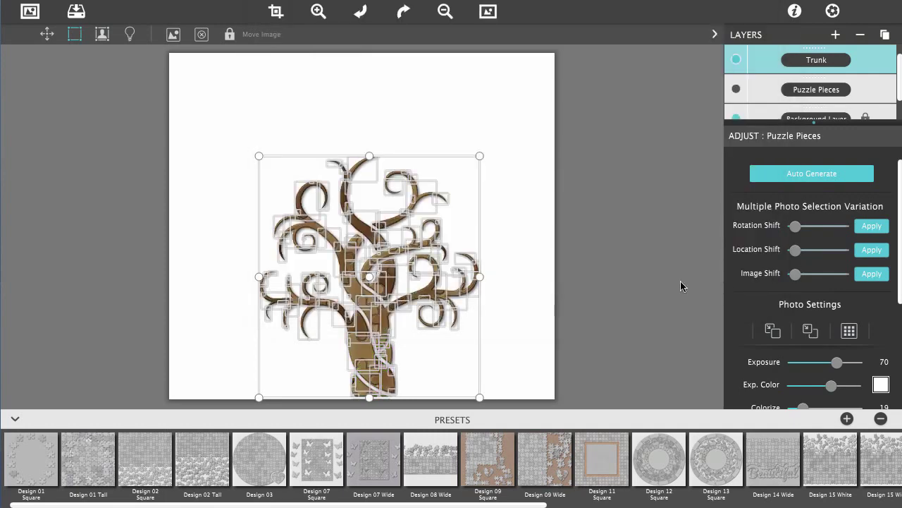
Duplicate the Trunk layer, name the copy "Leaves" and hide the Trunk layer.
{"action": "left_click", "coordinate": [886, 35]}
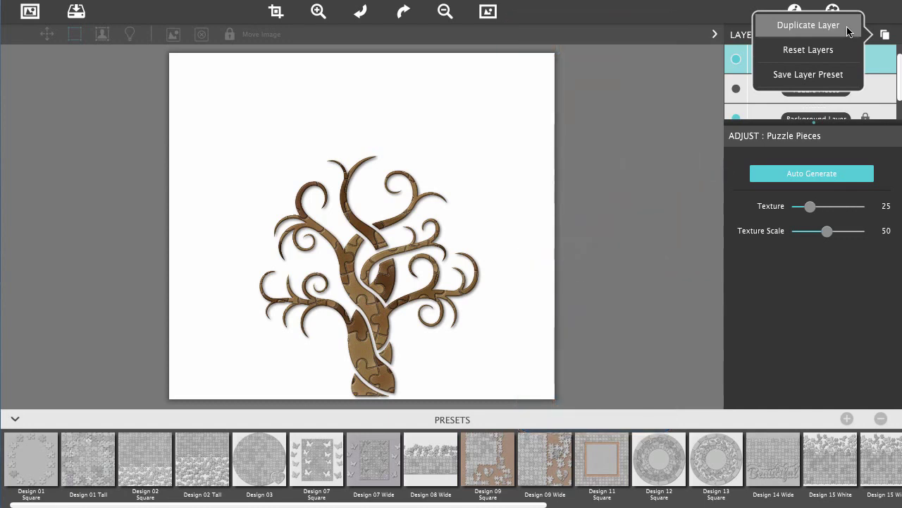
{"action": "left_click", "coordinate": [849, 32]}
{"action": "double_click", "coordinate": [817, 59]}
{"action": "type", "text": "Leaves"}
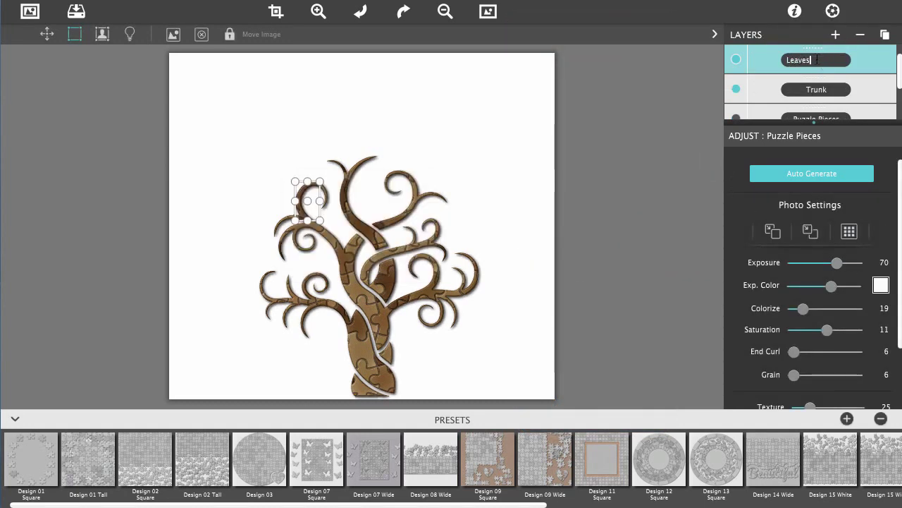
{"action": "left_click", "coordinate": [735, 88]}
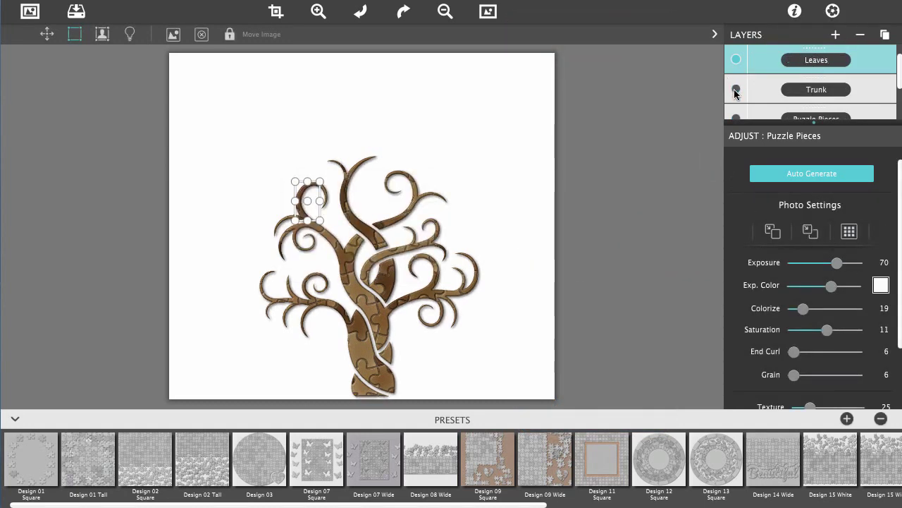
Load tree-trunk.jpg as a custom cutout shape on the Leaves layer, then enlarge and align it exactly over the conform tree.
{"action": "left_click", "coordinate": [818, 173]}
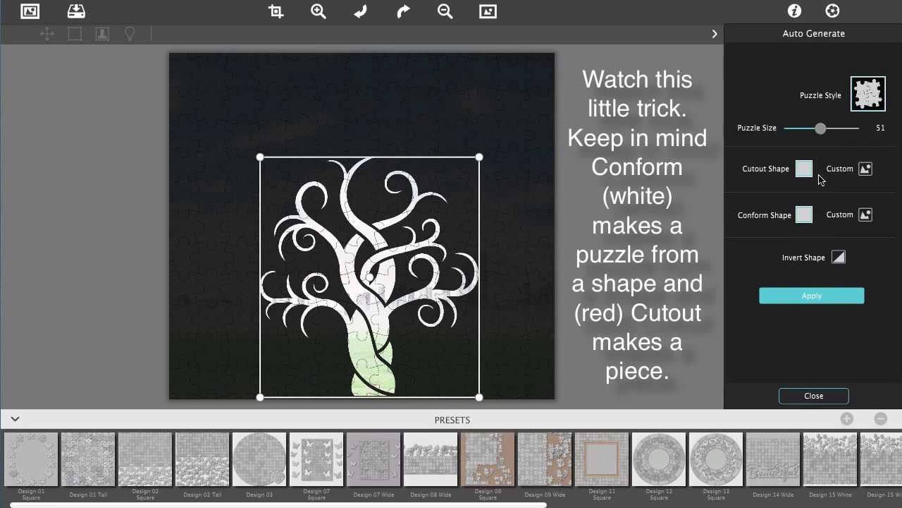
{"action": "left_click", "coordinate": [865, 169]}
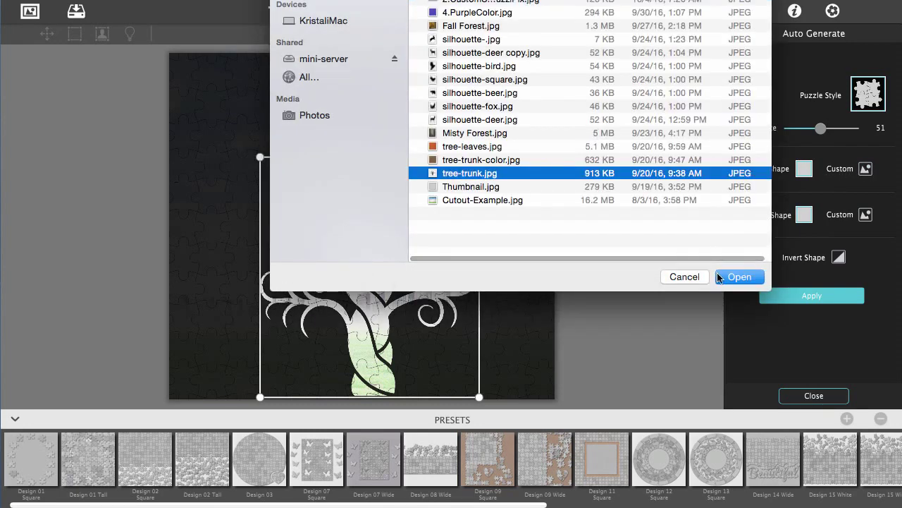
{"action": "left_click", "coordinate": [729, 276]}
{"action": "left_click_drag", "start_coordinate": [308, 258], "coordinate": [413, 361]}
{"action": "left_click_drag", "start_coordinate": [270, 233], "coordinate": [383, 295]}
{"action": "left_click_drag", "start_coordinate": [543, 118], "coordinate": [549, 114]}
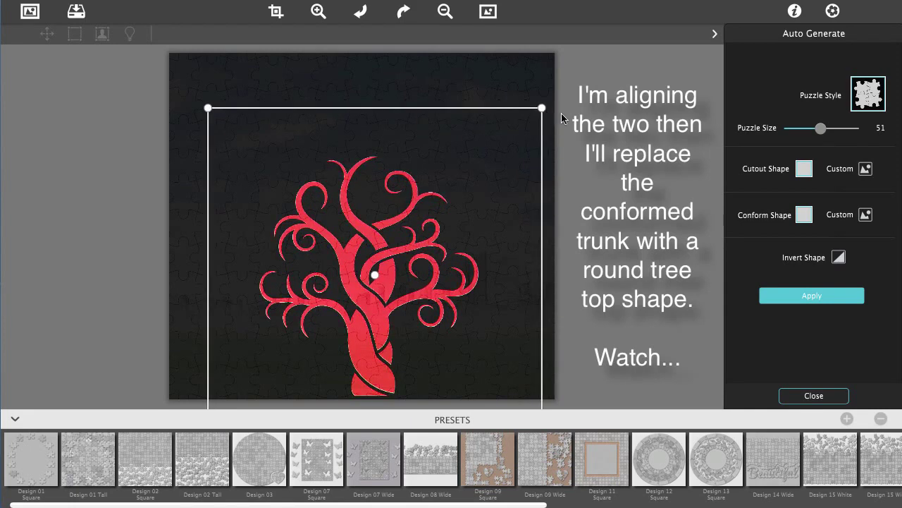
Replace the tree conform shape with a solid circle and move it up to surround the branches as a treetop.
{"action": "left_click", "coordinate": [805, 215]}
{"action": "scroll", "coordinate": [858, 262], "scroll_direction": "down", "scroll_amount": 10}
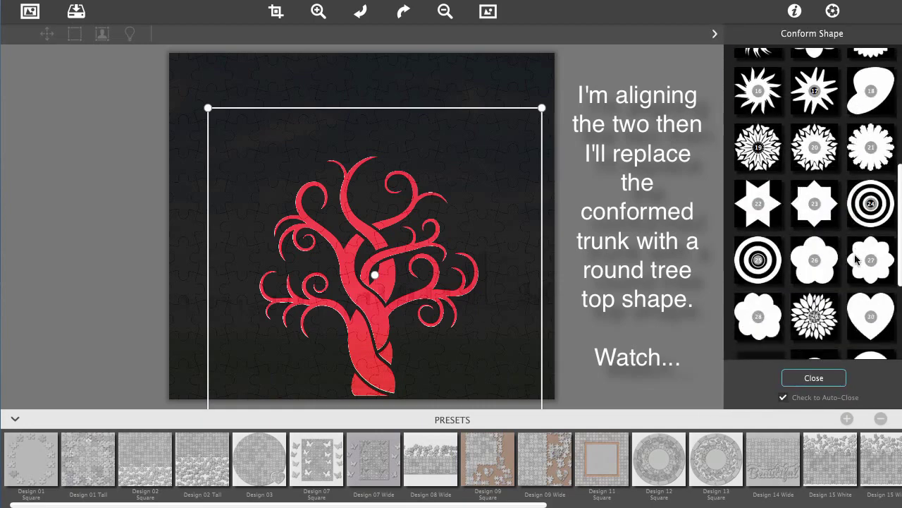
{"action": "left_click", "coordinate": [858, 262]}
{"action": "left_click_drag", "start_coordinate": [507, 308], "coordinate": [513, 268]}
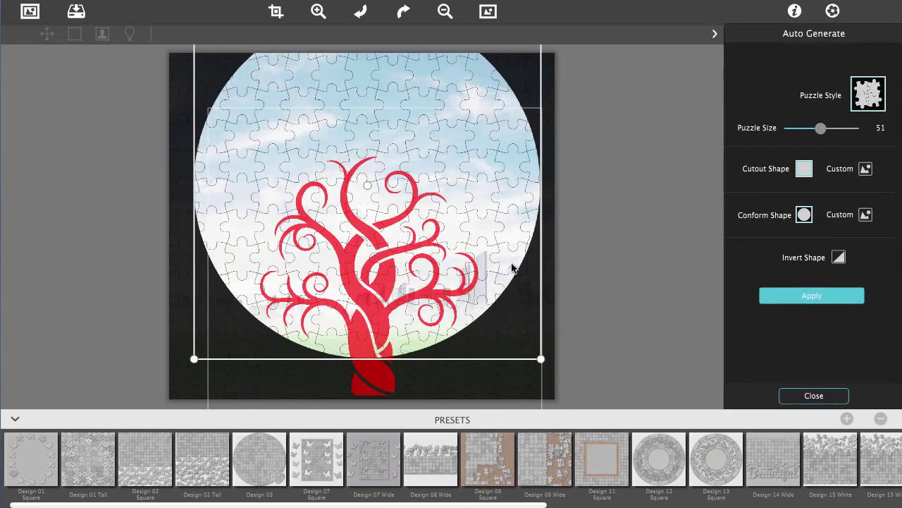
Add the PuzziPix logo as a custom cutout, enlarge and center it above the branches, and generate the leaves puzzle.
{"action": "left_click", "coordinate": [866, 168]}
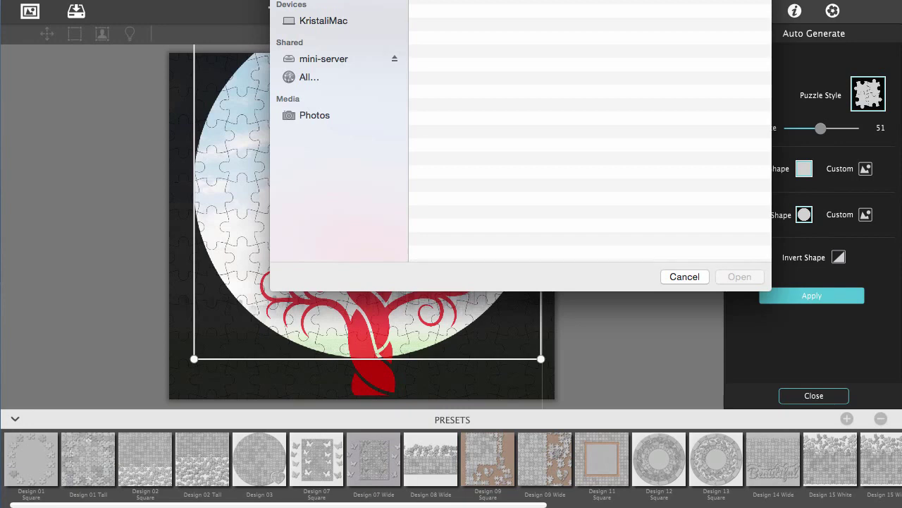
{"action": "left_click_drag", "start_coordinate": [659, 85], "coordinate": [669, 87]}
{"action": "left_click", "coordinate": [739, 276]}
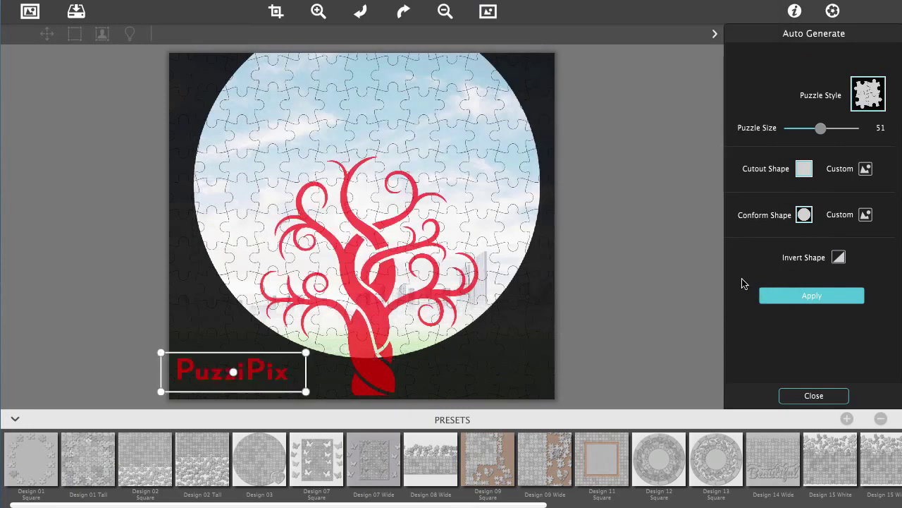
{"action": "left_click_drag", "start_coordinate": [285, 373], "coordinate": [456, 145]}
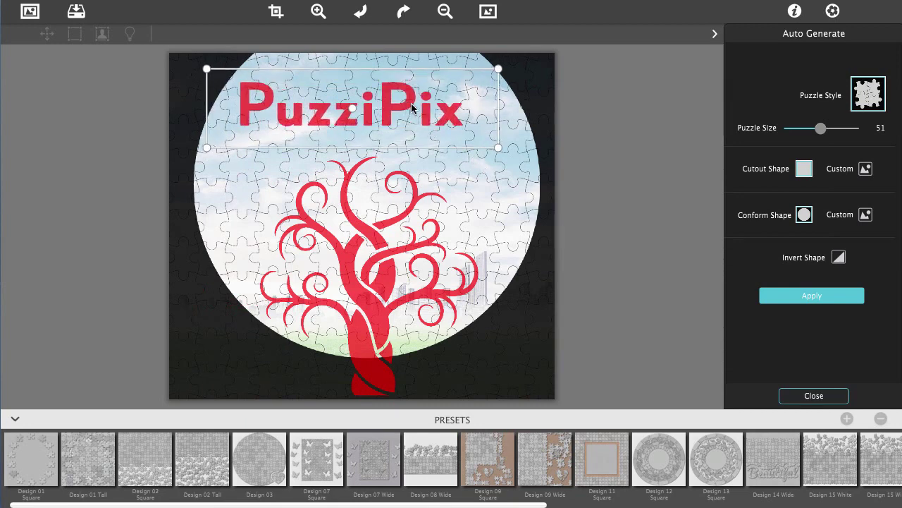
{"action": "left_click_drag", "start_coordinate": [411, 107], "coordinate": [421, 116]}
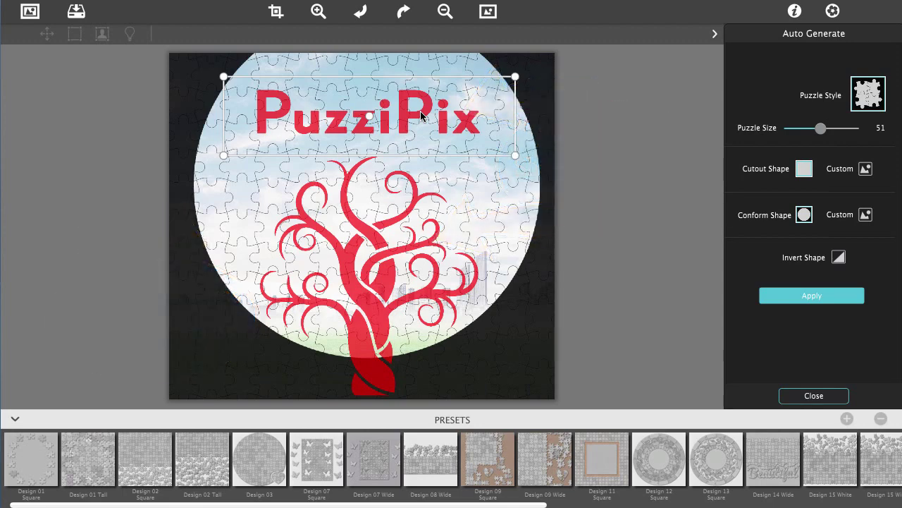
{"action": "left_click", "coordinate": [793, 296]}
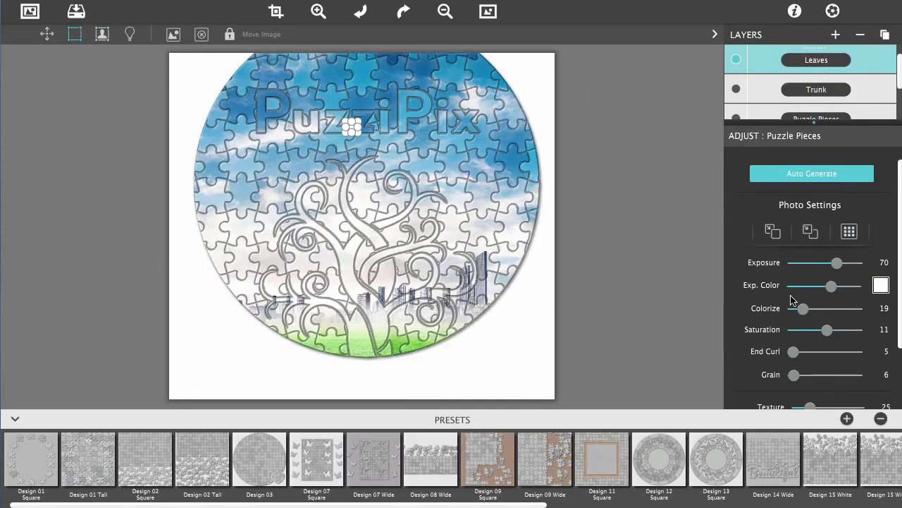
Select all Leaves puzzle pieces, replace their photo with tree-leaves.jpg and clear the selection.
{"action": "key", "text": "super+a"}
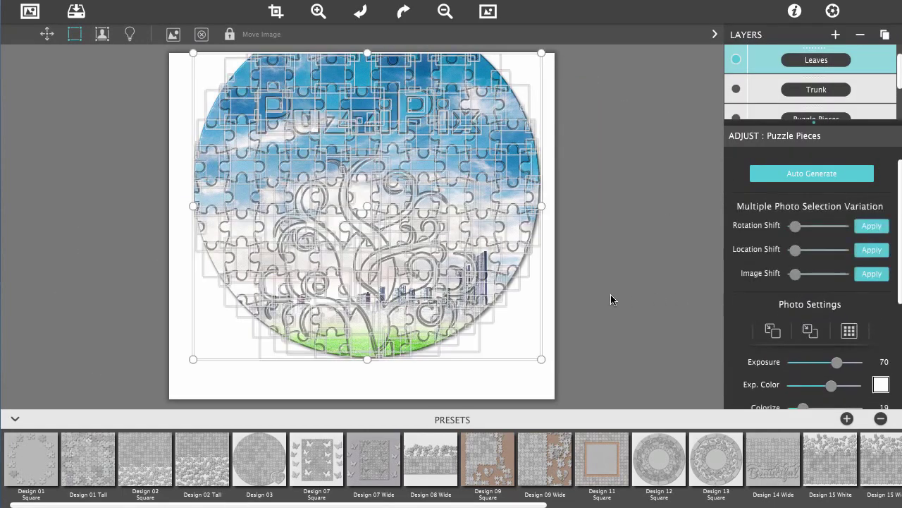
{"action": "left_click", "coordinate": [173, 35]}
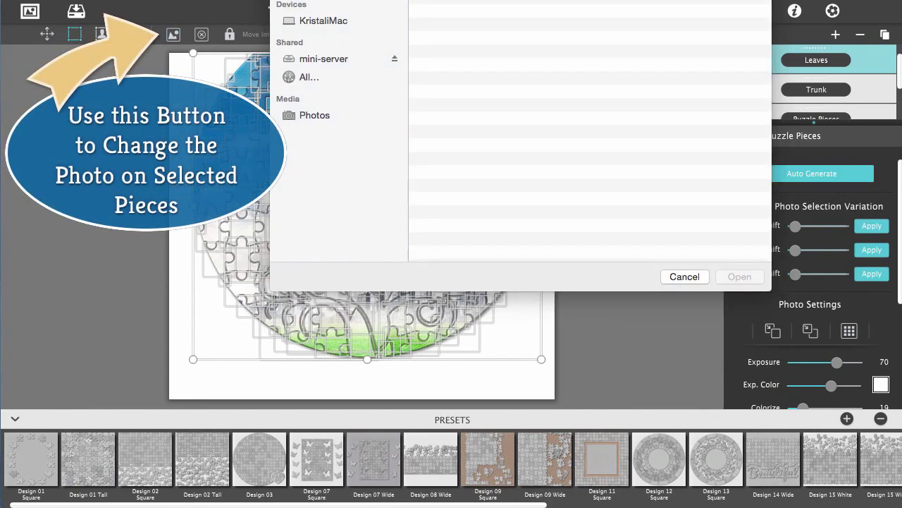
{"action": "left_click_drag", "start_coordinate": [895, 254], "coordinate": [706, 224]}
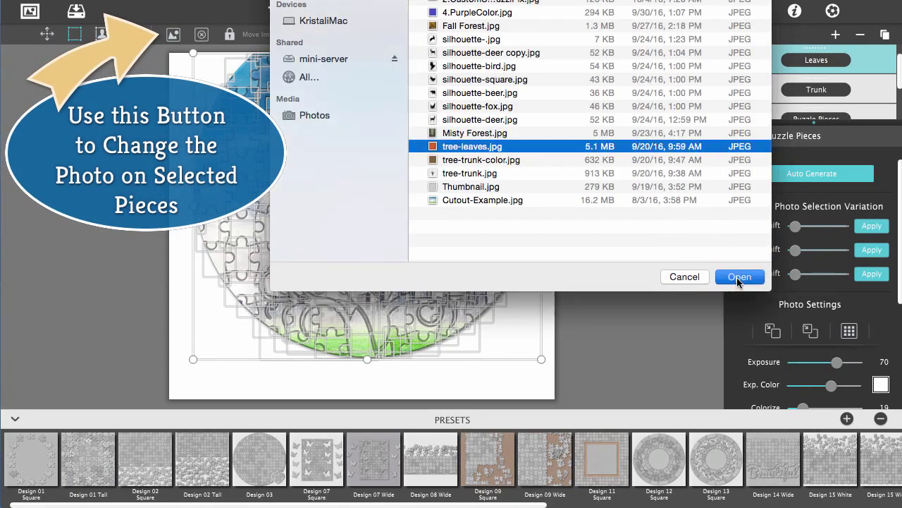
{"action": "left_click", "coordinate": [739, 276]}
{"action": "left_click", "coordinate": [703, 278]}
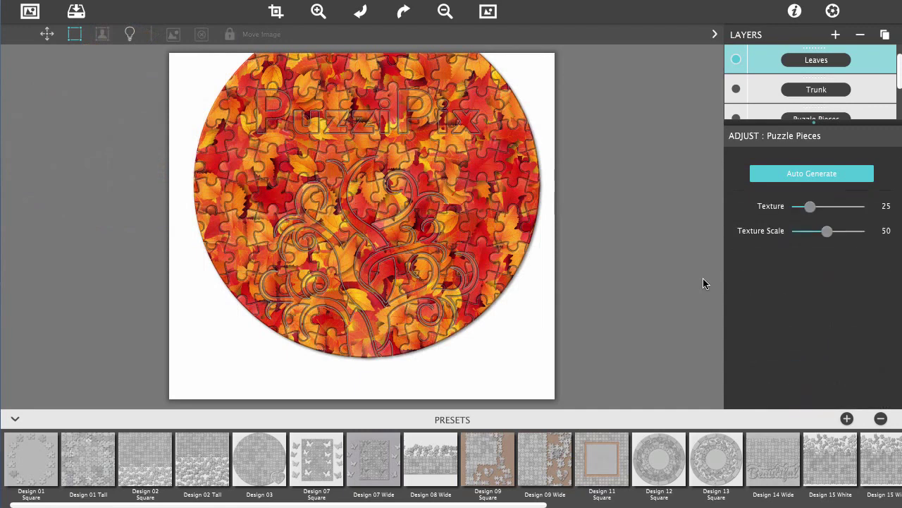
Select the exposed trunk, branch and logo letter pieces P, z, i, P, i and x inside the leaves puzzle and delete them.
{"action": "left_click", "coordinate": [359, 342]}
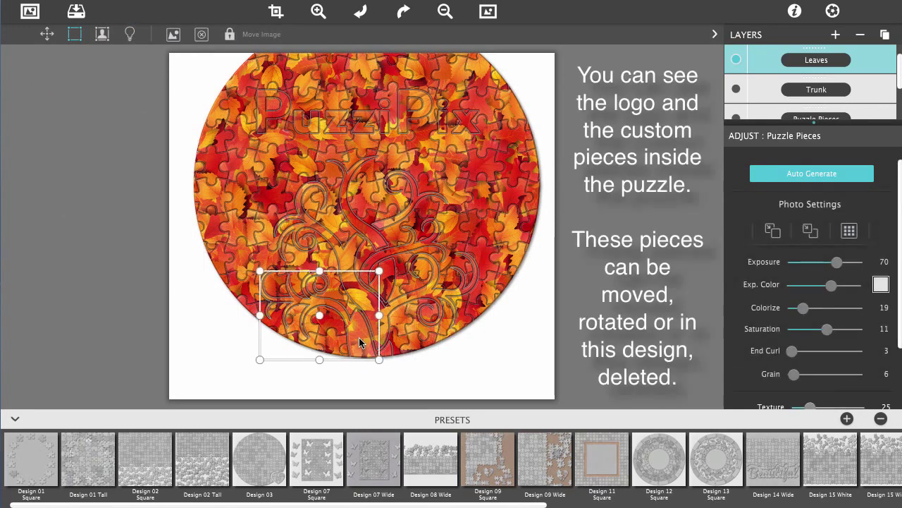
{"action": "left_click", "coordinate": [433, 293], "text": "shift"}
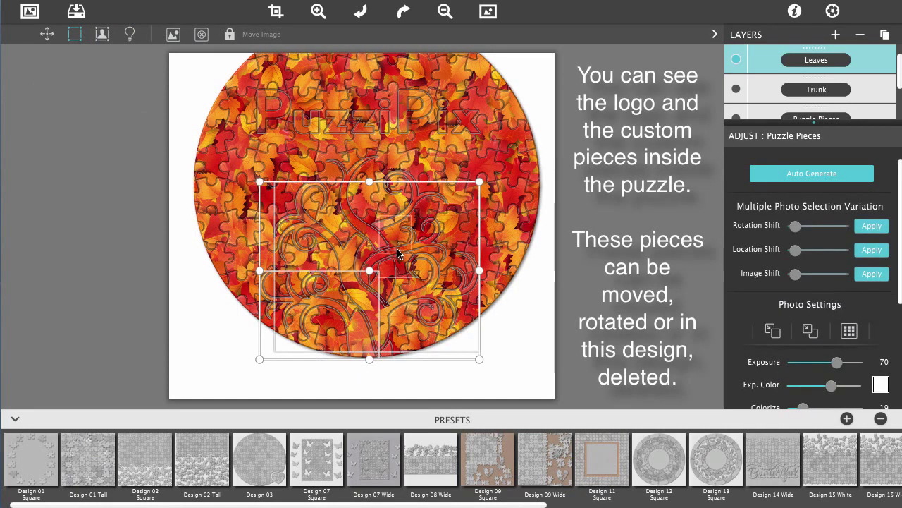
{"action": "left_click", "coordinate": [434, 240], "text": "shift"}
{"action": "left_click", "coordinate": [316, 221], "text": "shift"}
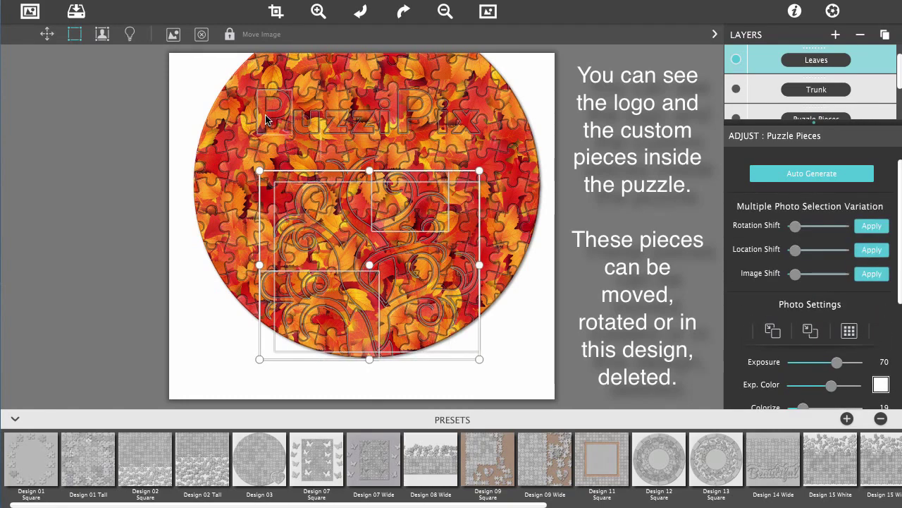
{"action": "left_click", "coordinate": [293, 120], "text": "shift"}
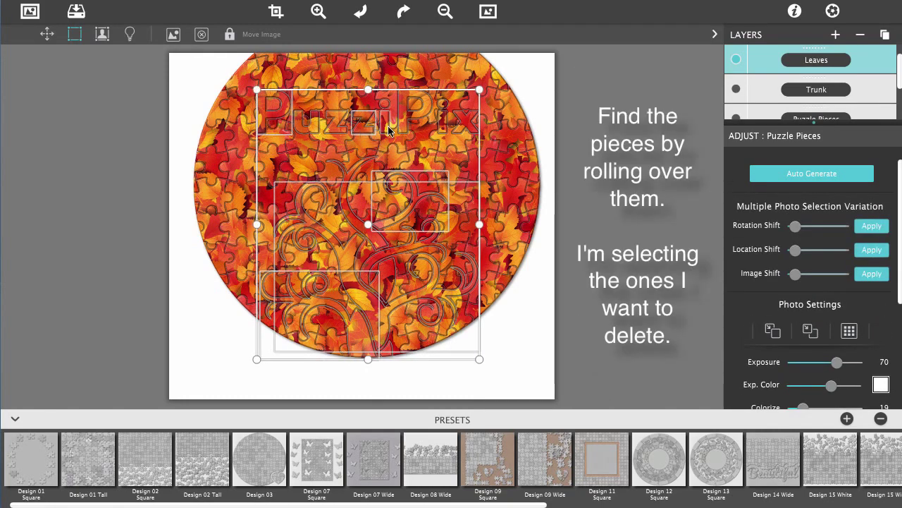
{"action": "left_click", "coordinate": [464, 126], "text": "shift"}
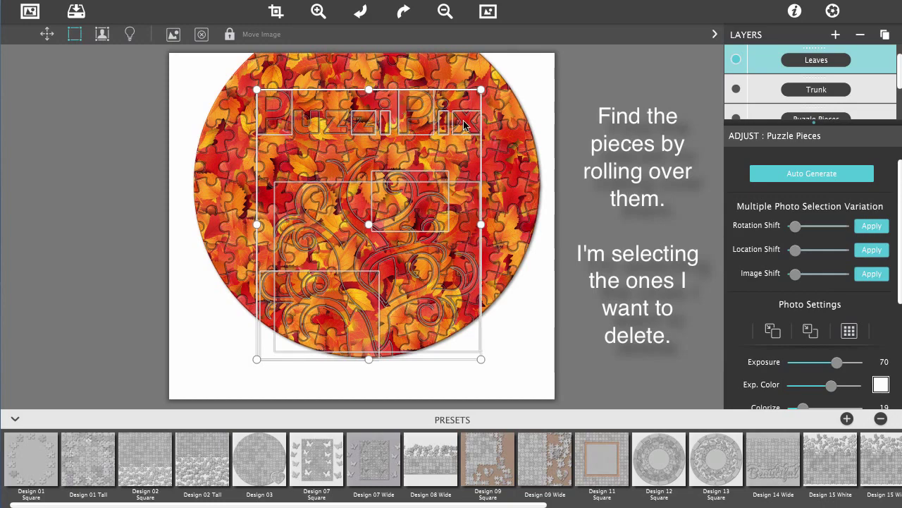
{"action": "key", "text": "Delete"}
Select the regular leaf pieces covering the remaining logo letters and upper branches, send them to the back and clear the selection.
{"action": "left_click", "coordinate": [452, 111]}
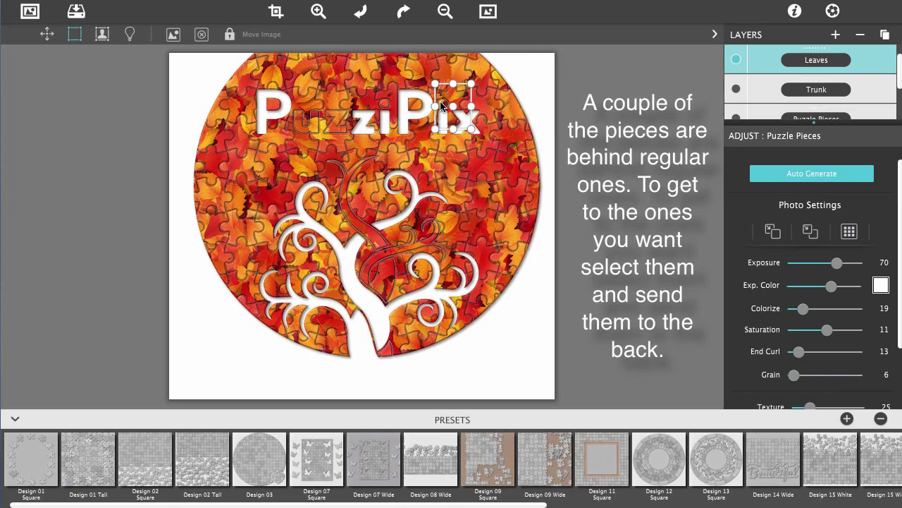
{"action": "left_click", "coordinate": [384, 107], "text": "shift"}
{"action": "left_click", "coordinate": [347, 110], "text": "shift"}
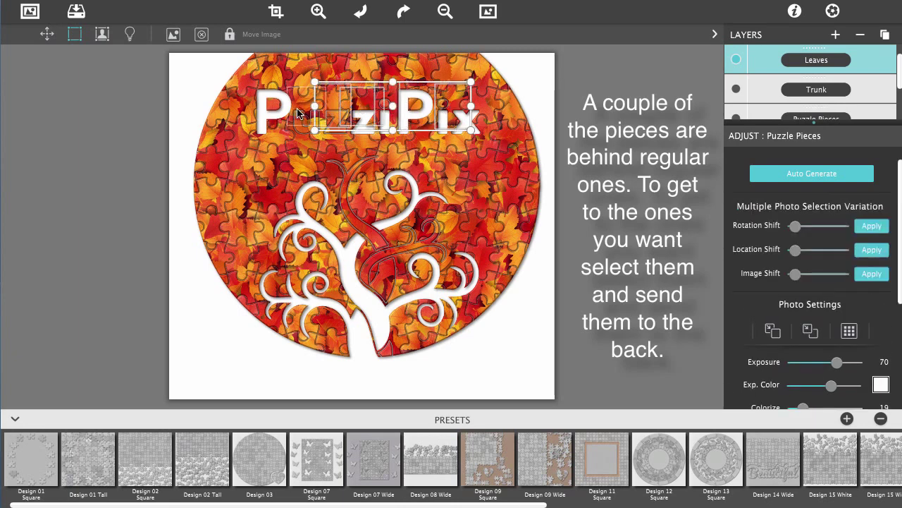
{"action": "left_click", "coordinate": [297, 113], "text": "shift"}
{"action": "left_click", "coordinate": [342, 197], "text": "shift"}
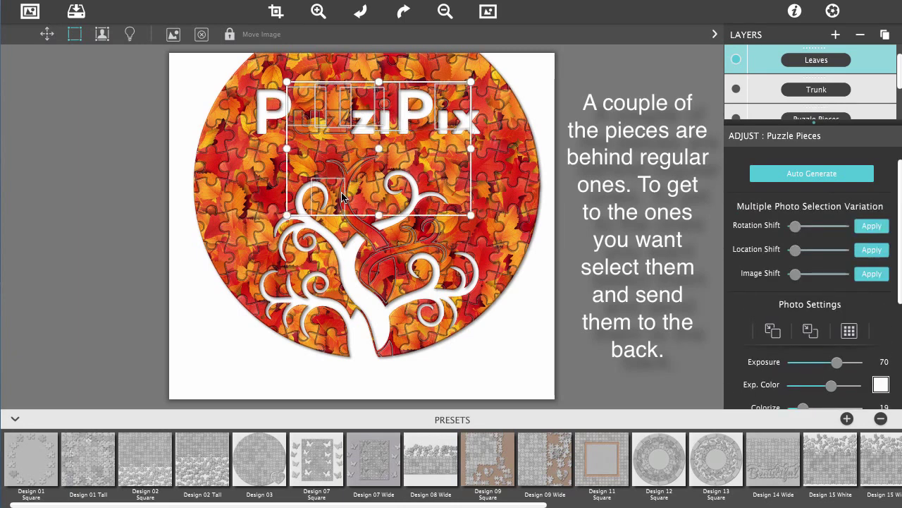
{"action": "left_click", "coordinate": [634, 288]}
Delete the remaining custom pieces of the central branches and the logo letters u and z from the leaves puzzle.
{"action": "left_click", "coordinate": [389, 267]}
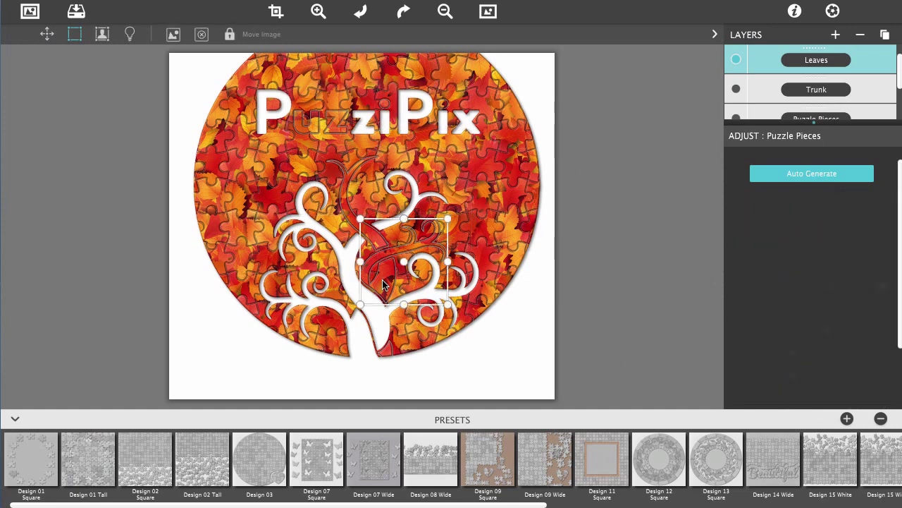
{"action": "left_click", "coordinate": [350, 210], "text": "shift"}
{"action": "left_click", "coordinate": [328, 124], "text": "shift"}
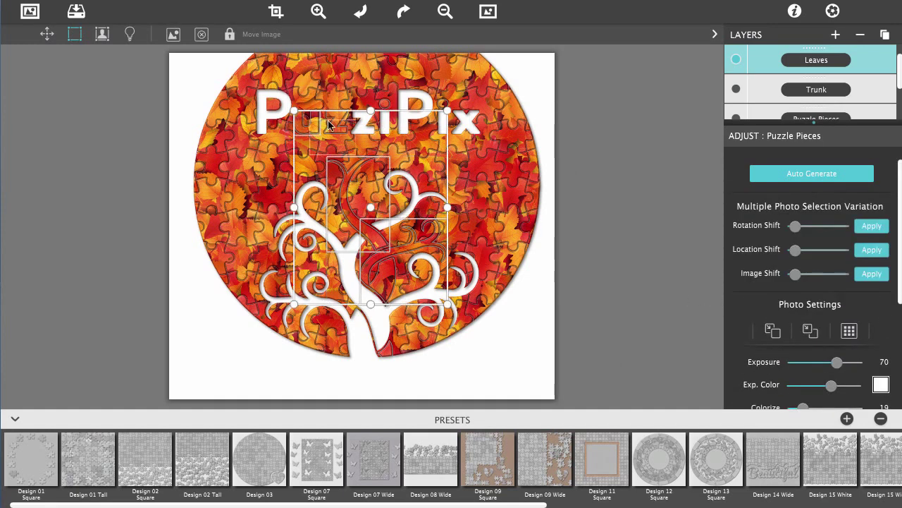
{"action": "left_click", "coordinate": [384, 105], "text": "shift"}
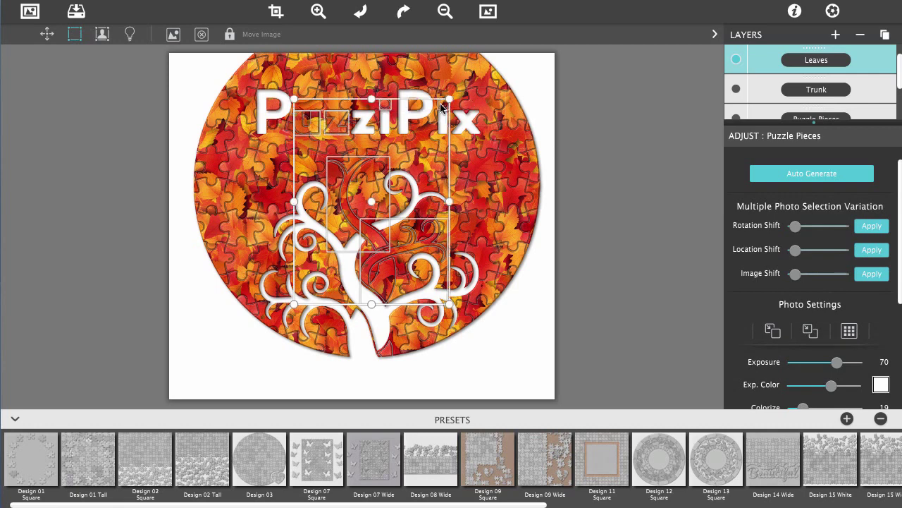
{"action": "left_click", "coordinate": [440, 106]}
{"action": "left_click", "coordinate": [577, 102]}
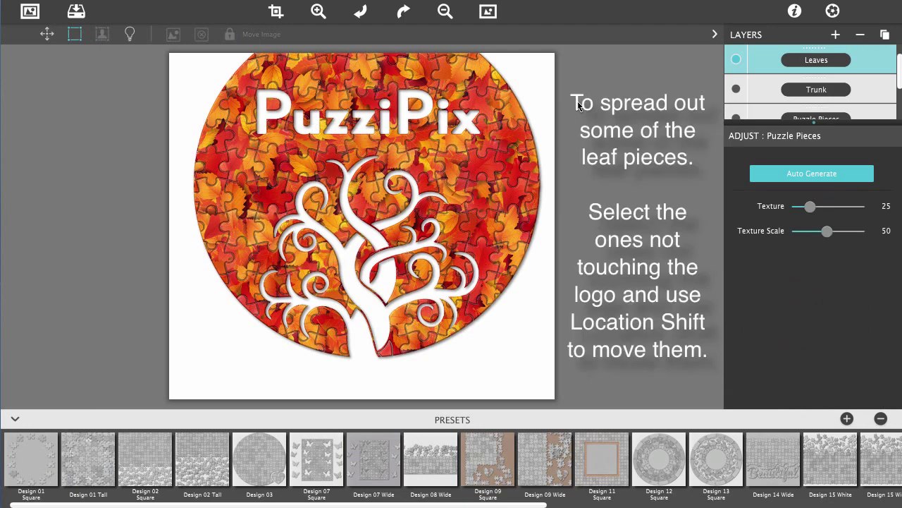
Select the leaf pieces along the treetop's sides and upper edge, clear of the logo, and scatter them with a small Location Shift.
{"action": "left_click_drag", "start_coordinate": [582, 118], "coordinate": [512, 284]}
{"action": "left_click_drag", "start_coordinate": [150, 139], "coordinate": [267, 264]}
{"action": "left_click_drag", "start_coordinate": [187, 66], "coordinate": [554, 44]}
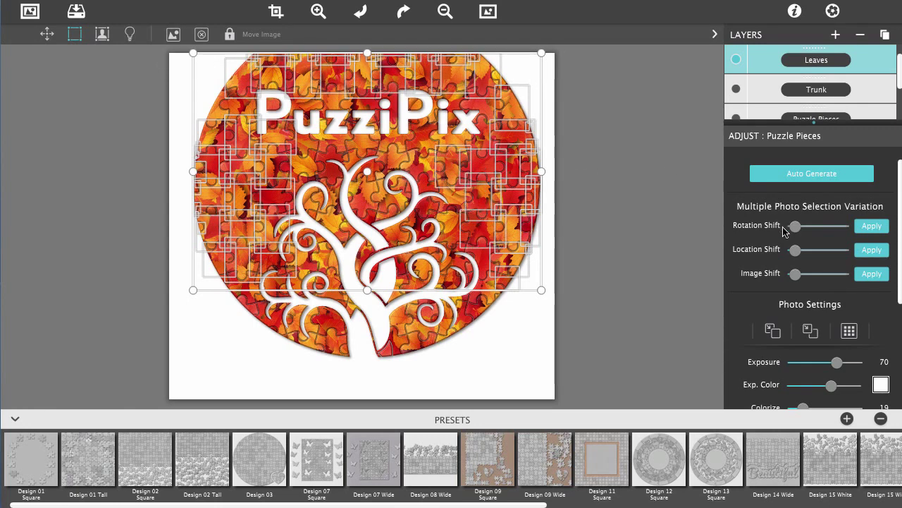
{"action": "left_click_drag", "start_coordinate": [796, 249], "coordinate": [808, 250]}
{"action": "left_click", "coordinate": [872, 250]}
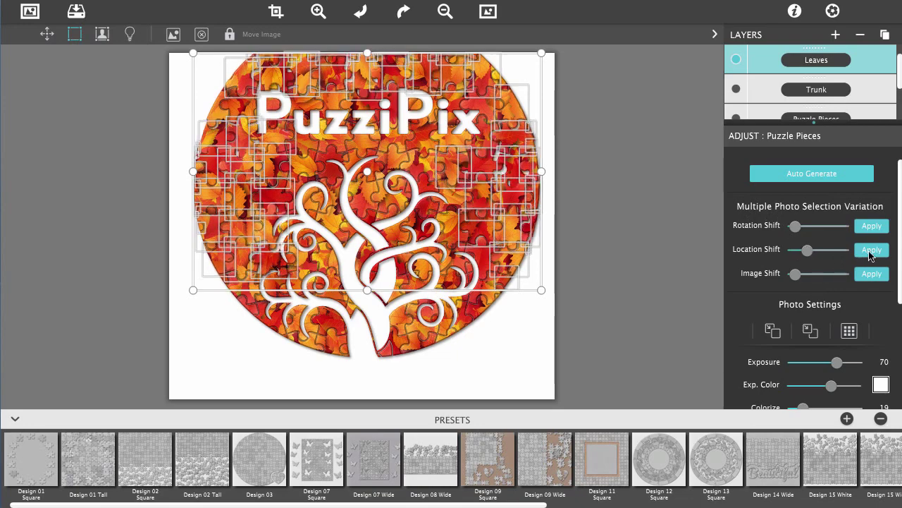
{"action": "left_click", "coordinate": [675, 247]}
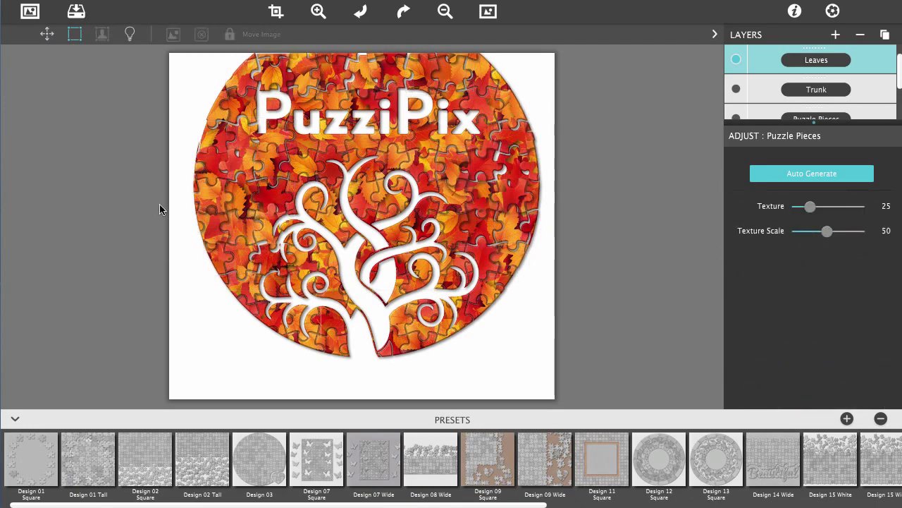
Select the leaf pieces along the treetop's left edge, apply the same Location Shift twice more and clear the selection.
{"action": "left_click_drag", "start_coordinate": [167, 163], "coordinate": [268, 309]}
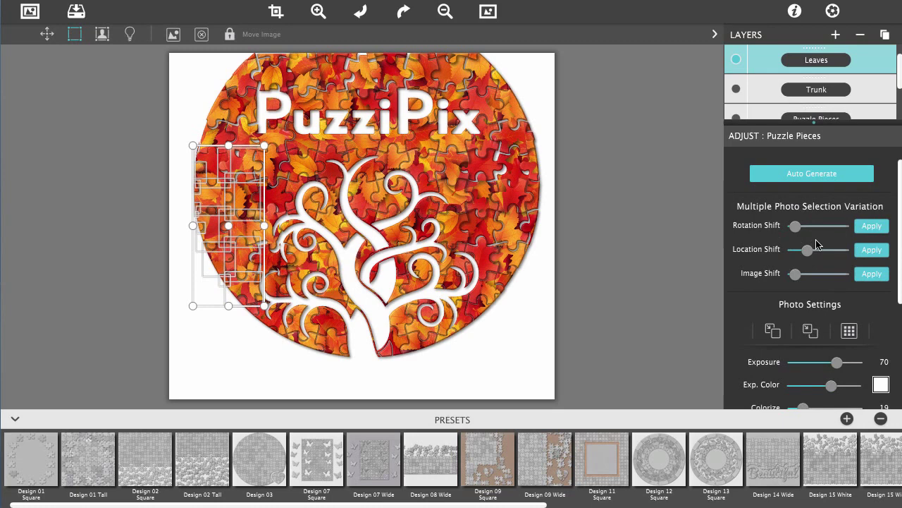
{"action": "left_click", "coordinate": [870, 251]}
{"action": "left_click", "coordinate": [870, 251]}
{"action": "left_click", "coordinate": [714, 264]}
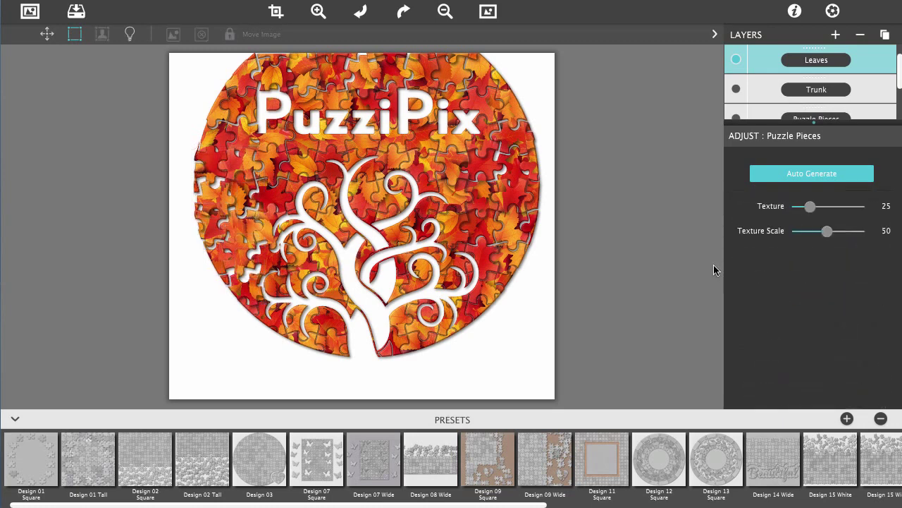
Make the Trunk and background Puzzle Pieces layers visible together with the Leaves layer.
{"action": "left_click", "coordinate": [736, 90]}
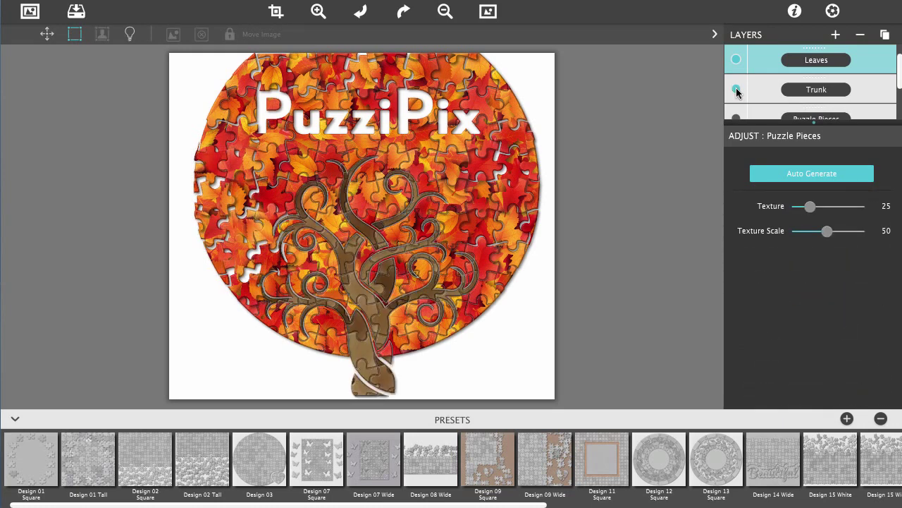
{"action": "scroll", "coordinate": [736, 90], "scroll_direction": "down", "scroll_amount": 1}
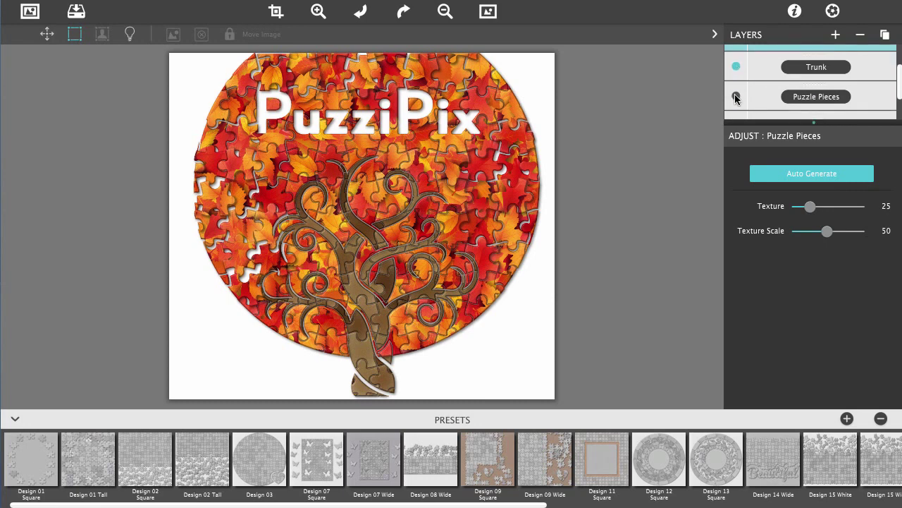
{"action": "left_click", "coordinate": [735, 98]}
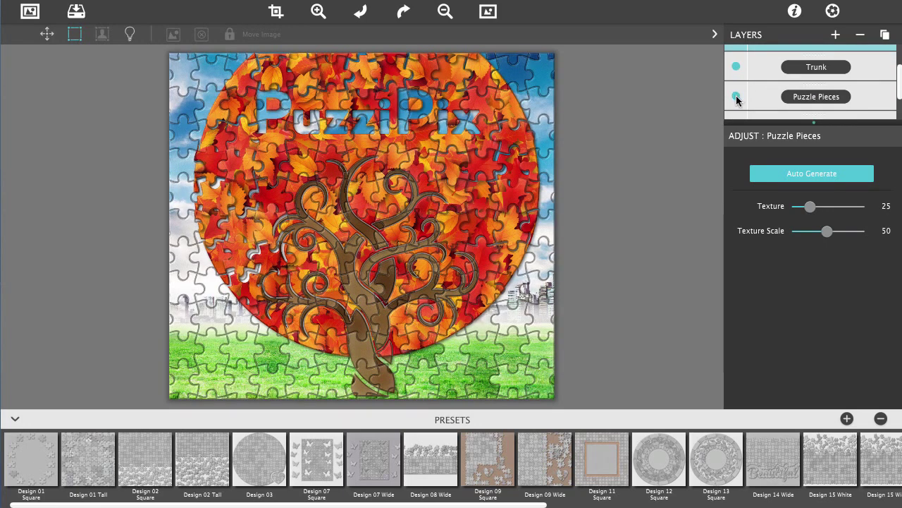